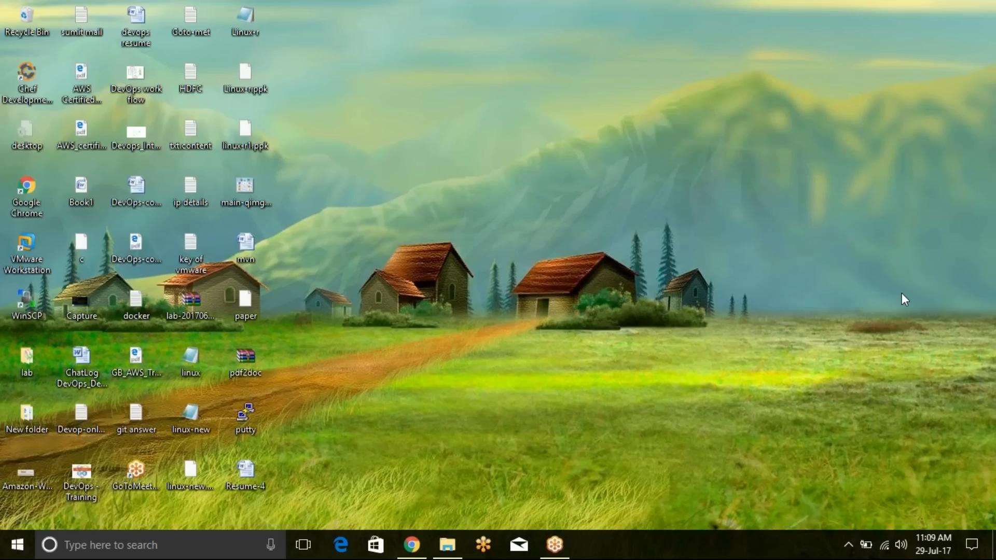
- Open a Command Prompt and check the installed Java version with java -version
{"action": "key", "text": "super"}
{"action": "type", "text": "cmd"}
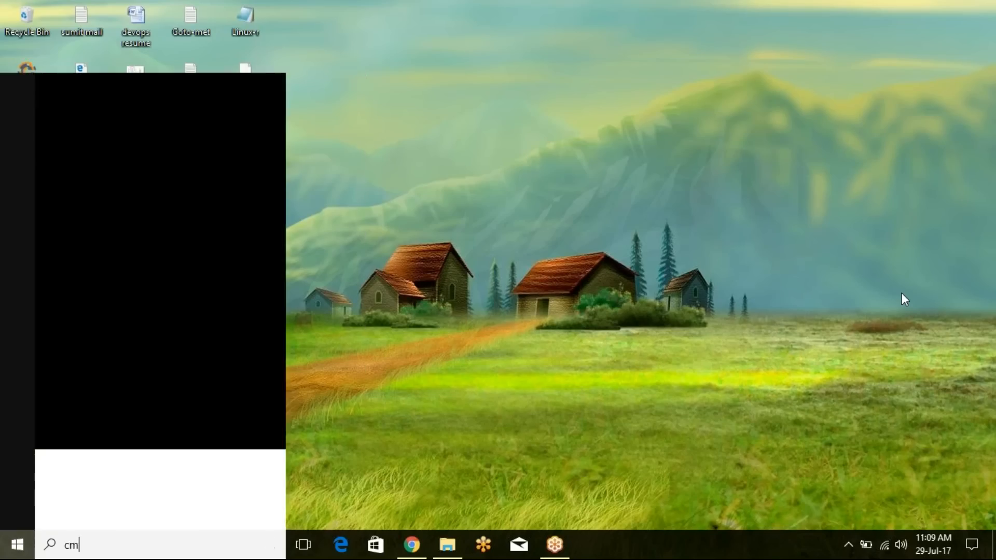
{"action": "key", "text": "Return"}
{"action": "type", "text": "j"}
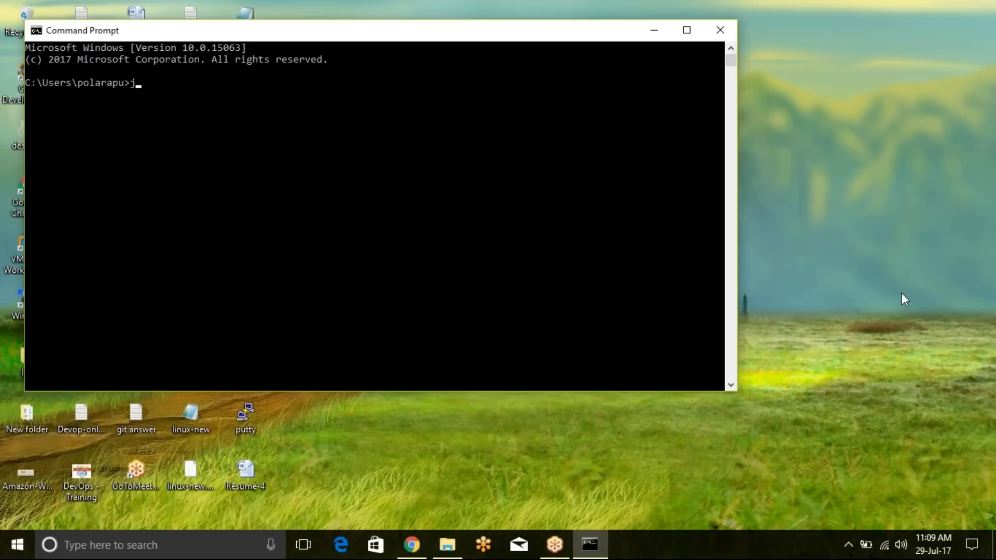
{"action": "type", "text": "ava -version"}
{"action": "key", "text": "Return"}
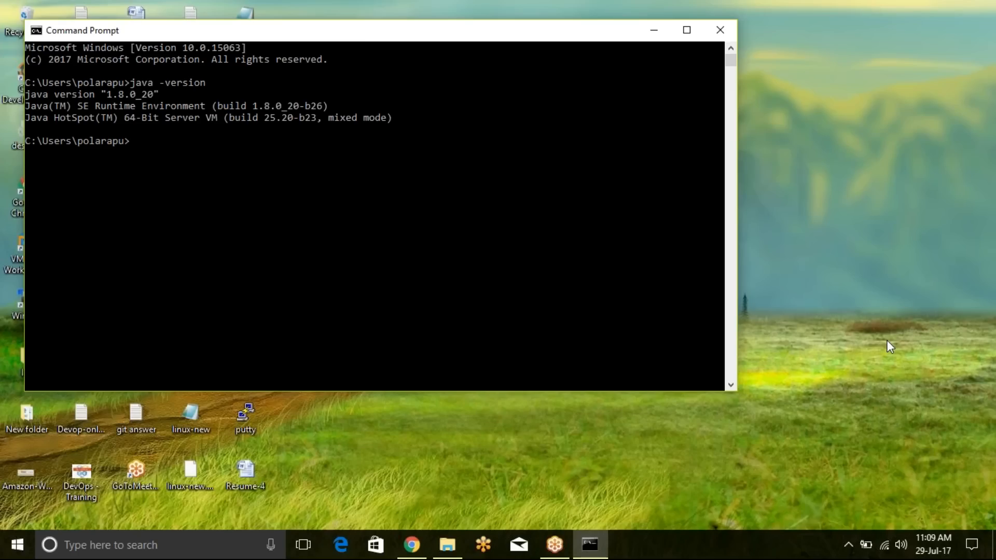
- Switch to Chrome, search for "jenkins download" and open the jenkins.war page of the Jenkins update center
{"action": "left_click", "coordinate": [411, 545]}
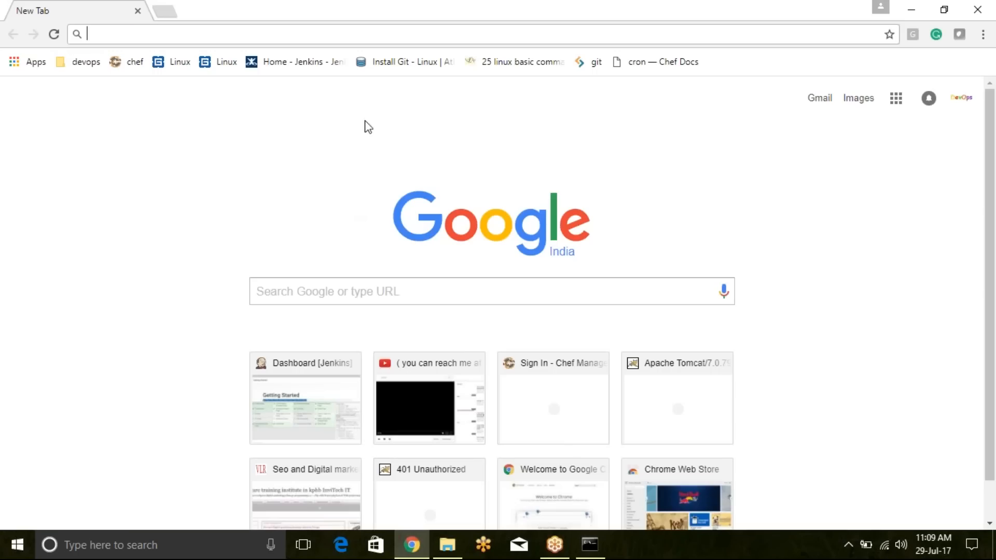
{"action": "left_click", "coordinate": [374, 32]}
{"action": "type", "text": "jenkin"}
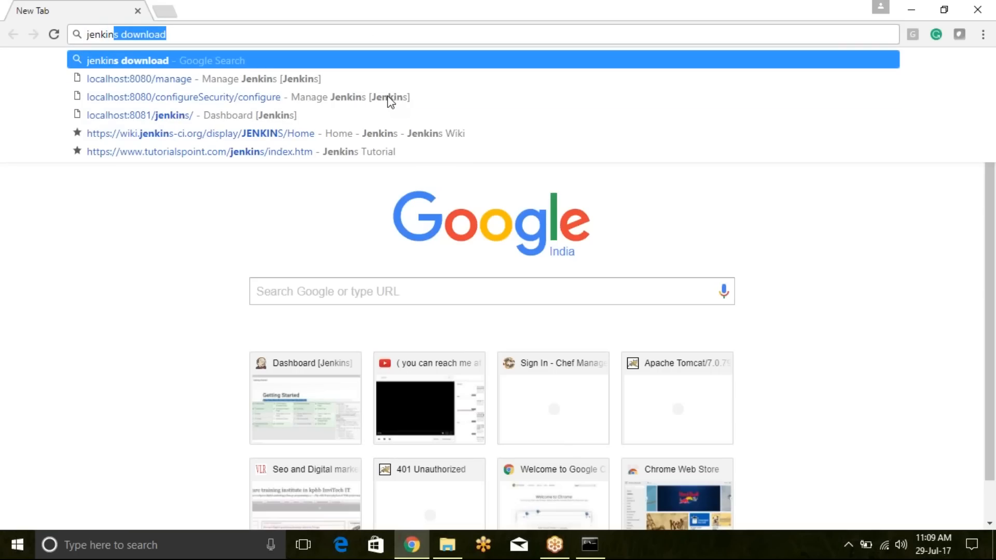
{"action": "type", "text": "s download"}
{"action": "key", "text": "Return"}
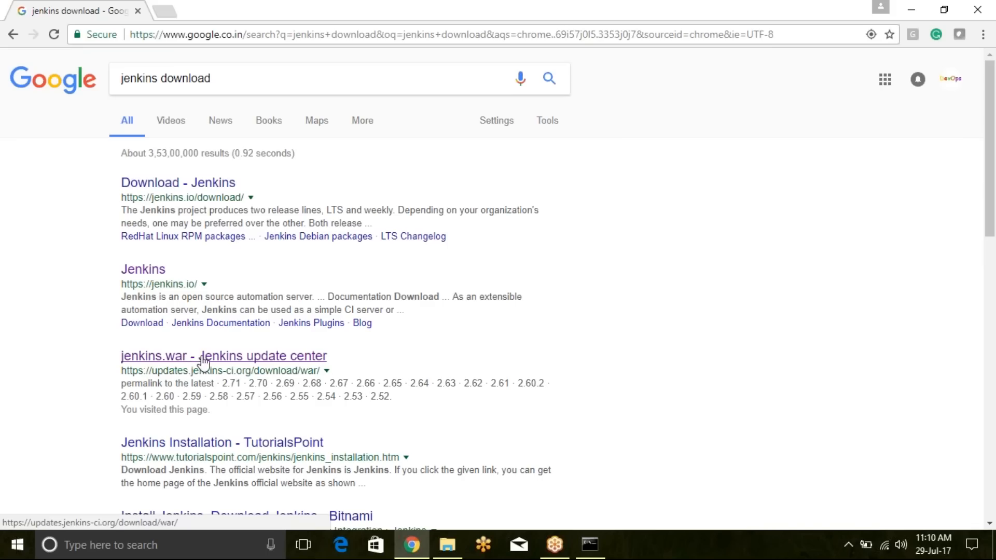
{"action": "left_click", "coordinate": [272, 364]}
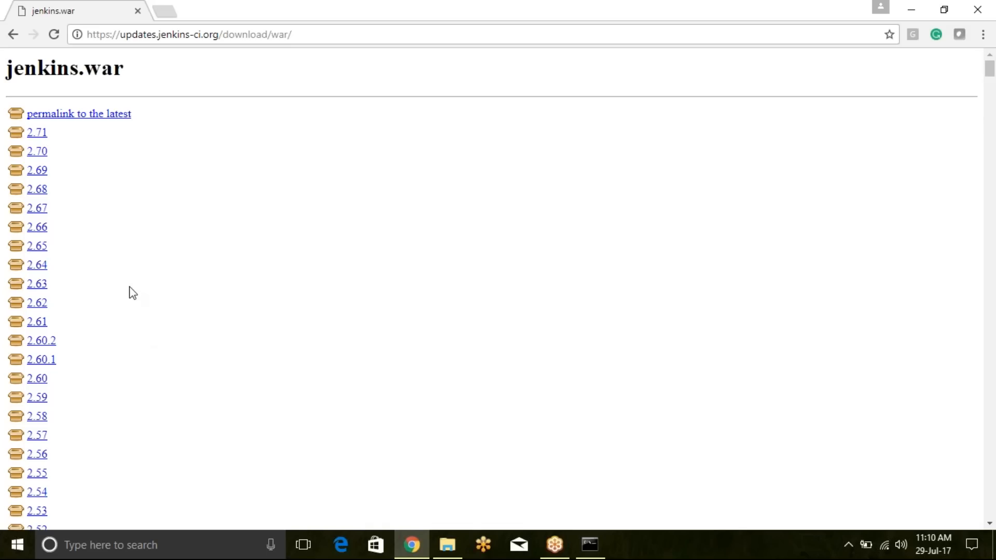
- Look through the list of jenkins.war releases and download version 2.71
{"action": "scroll", "coordinate": [106, 259], "scroll_direction": "down", "scroll_amount": 6}
{"action": "scroll", "coordinate": [106, 259], "scroll_direction": "down", "scroll_amount": 20}
{"action": "scroll", "coordinate": [106, 260], "scroll_direction": "up", "scroll_amount": 20}
{"action": "scroll", "coordinate": [107, 263], "scroll_direction": "up", "scroll_amount": 9}
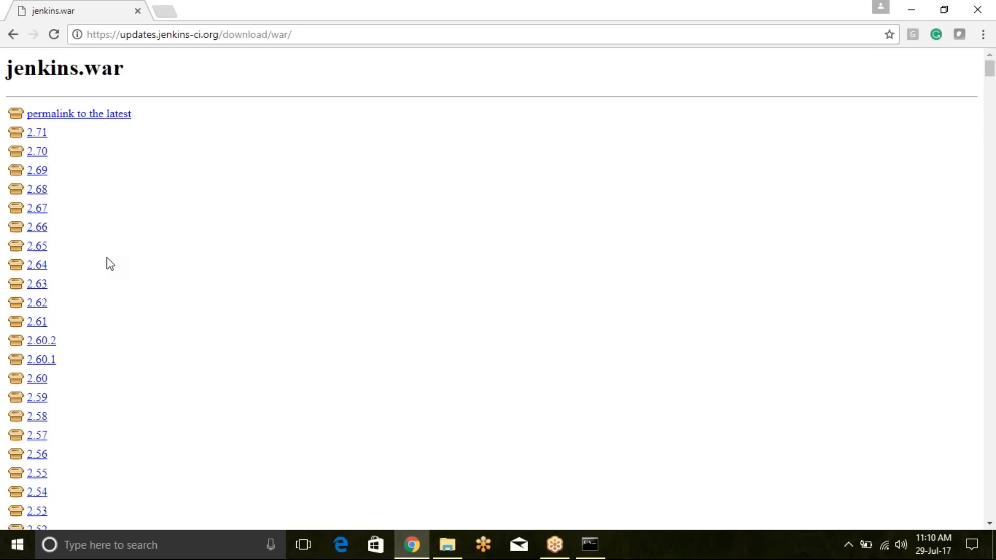
{"action": "left_click", "coordinate": [41, 141]}
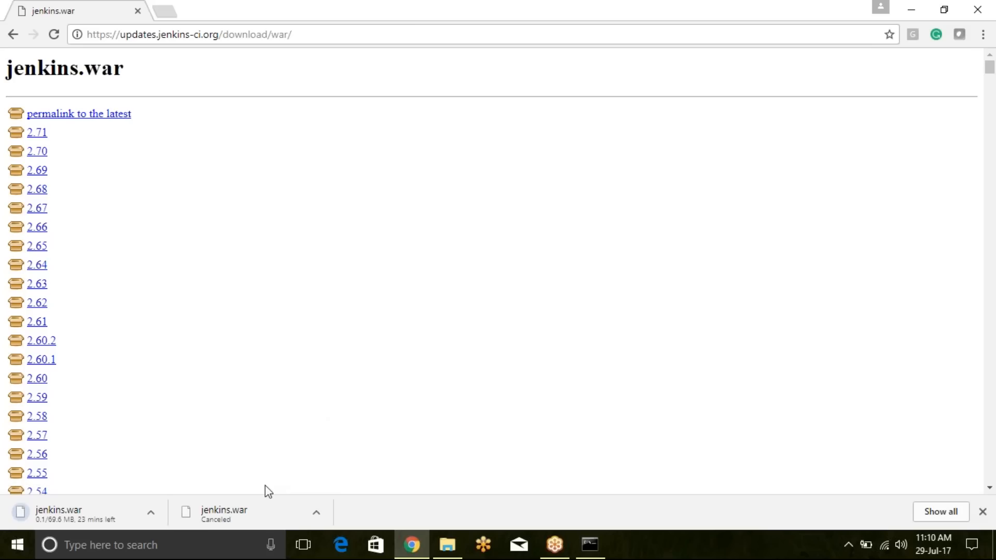
- Remove the canceled jenkins.war entry from the full downloads list and pause the running jenkins.war download
{"action": "left_click", "coordinate": [940, 512]}
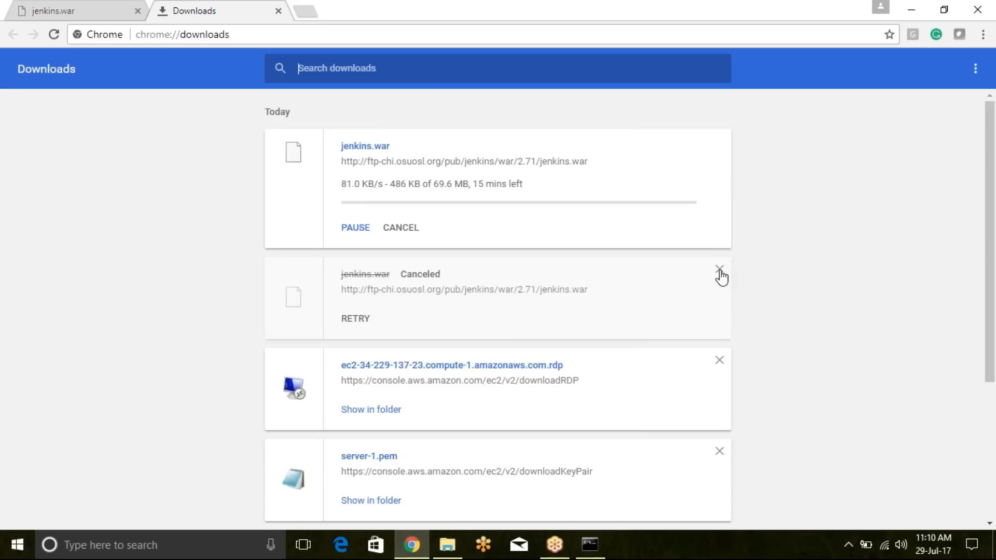
{"action": "left_click", "coordinate": [719, 270]}
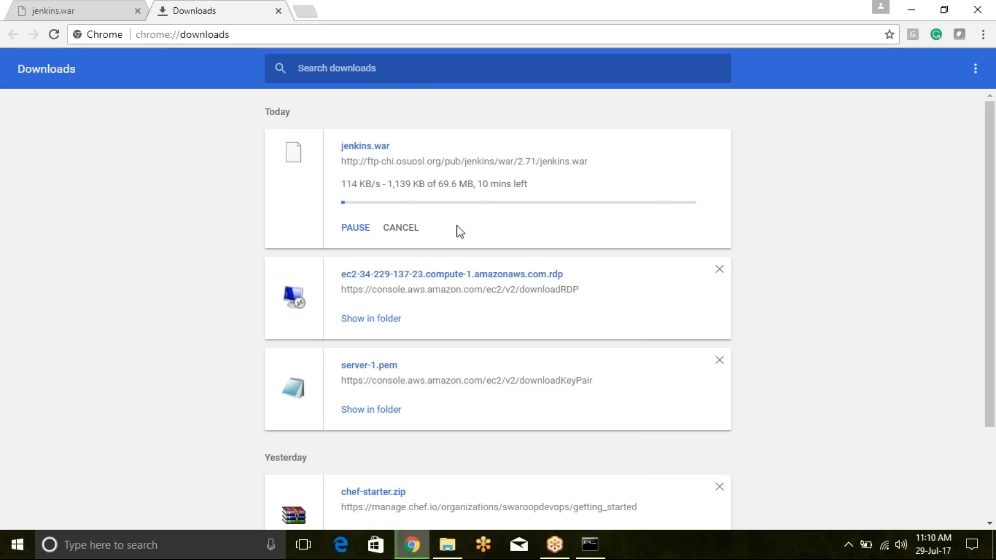
{"action": "left_click", "coordinate": [361, 231]}
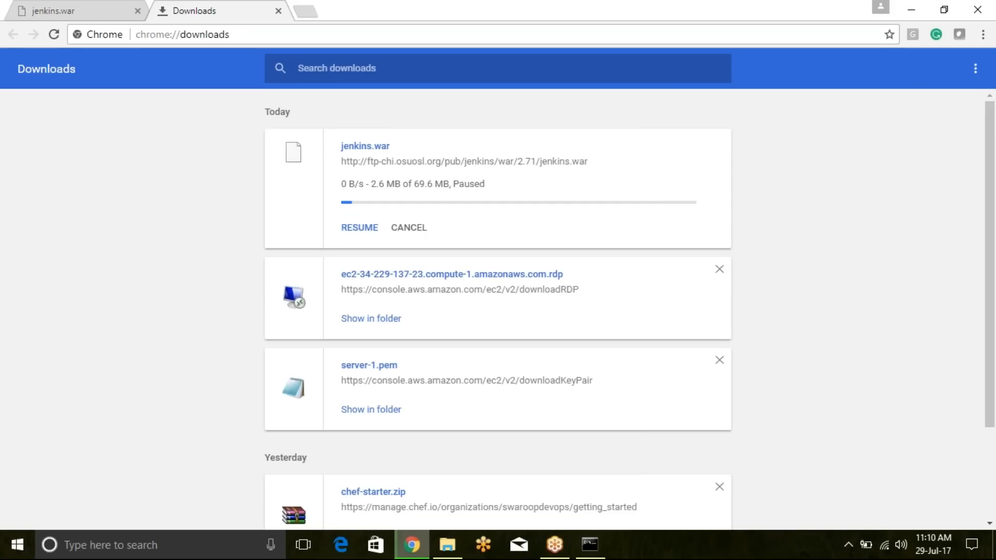
- Switch to File Explorer and open a command prompt in the F:\practice folder, moving its window toward the screen's center
{"action": "left_click", "coordinate": [447, 544]}
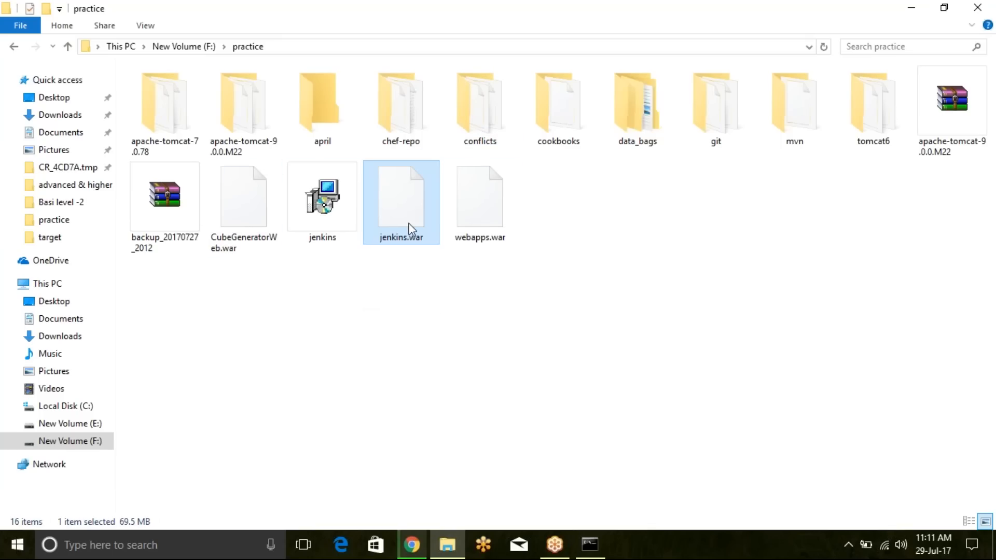
{"action": "left_click", "coordinate": [381, 52]}
{"action": "type", "text": "cmd"}
{"action": "key", "text": "Return"}
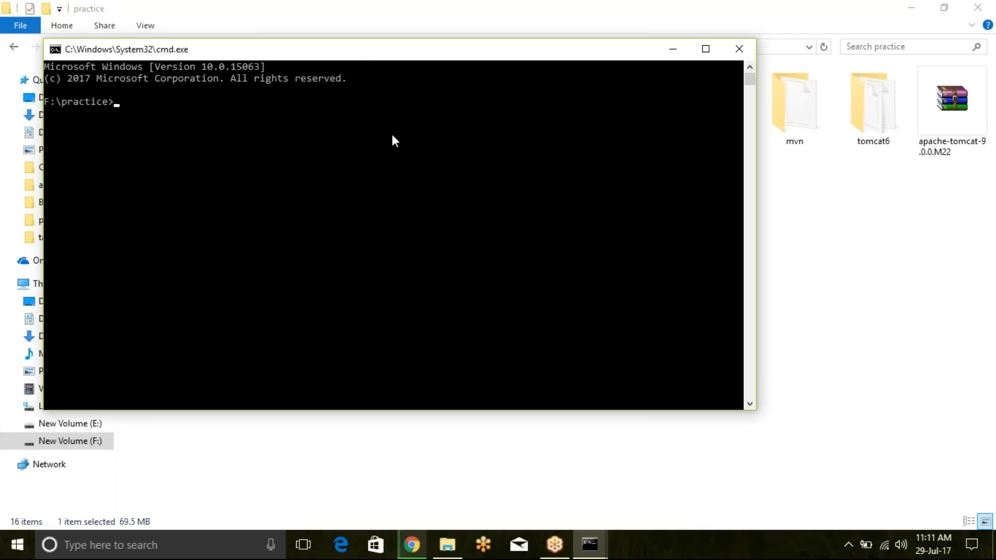
{"action": "left_click_drag", "start_coordinate": [369, 56], "coordinate": [530, 111]}
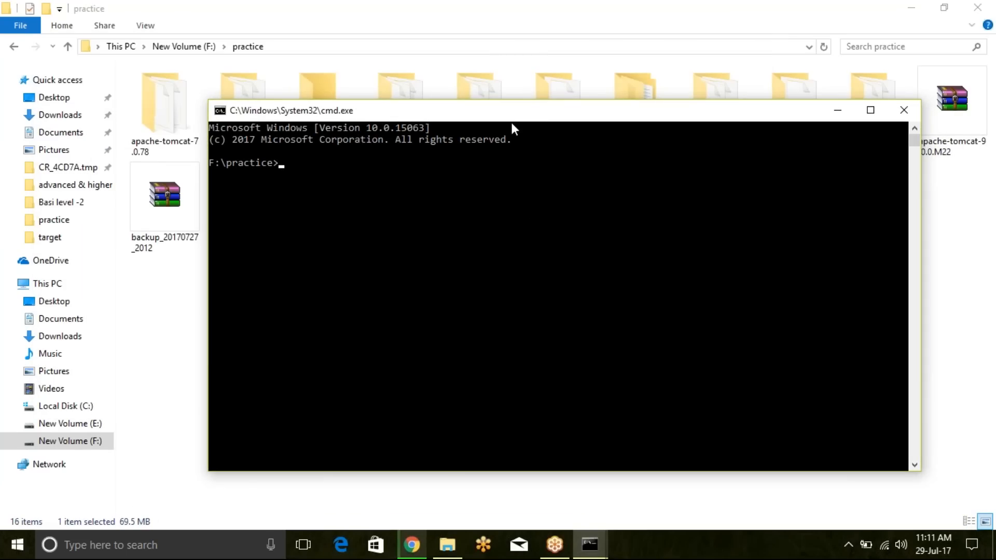
- Start Jenkins from the F:\practice prompt with java -jar jenkins.war and let it load
{"action": "type", "text": "java"}
{"action": "type", "text": "-jar jenkins.war"}
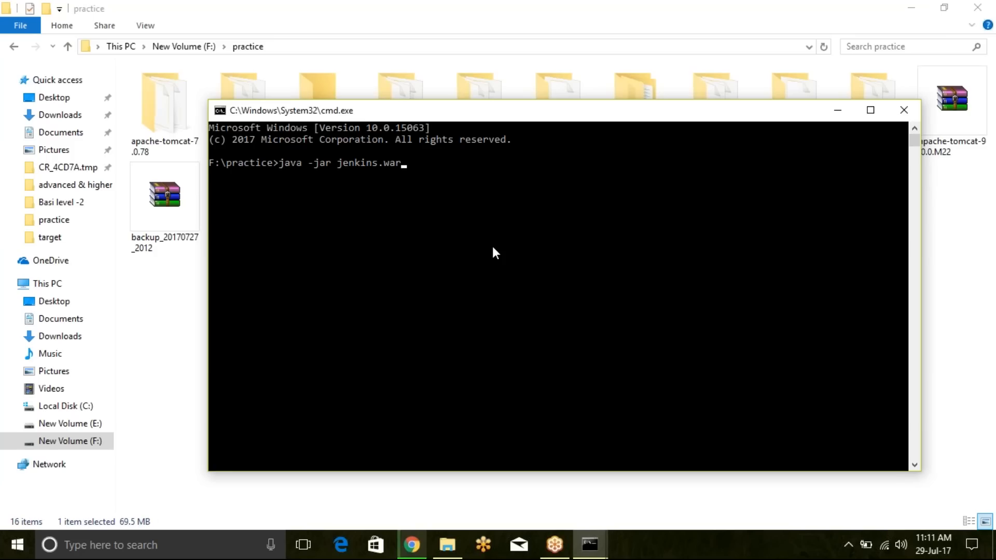
{"action": "key", "text": "Return"}
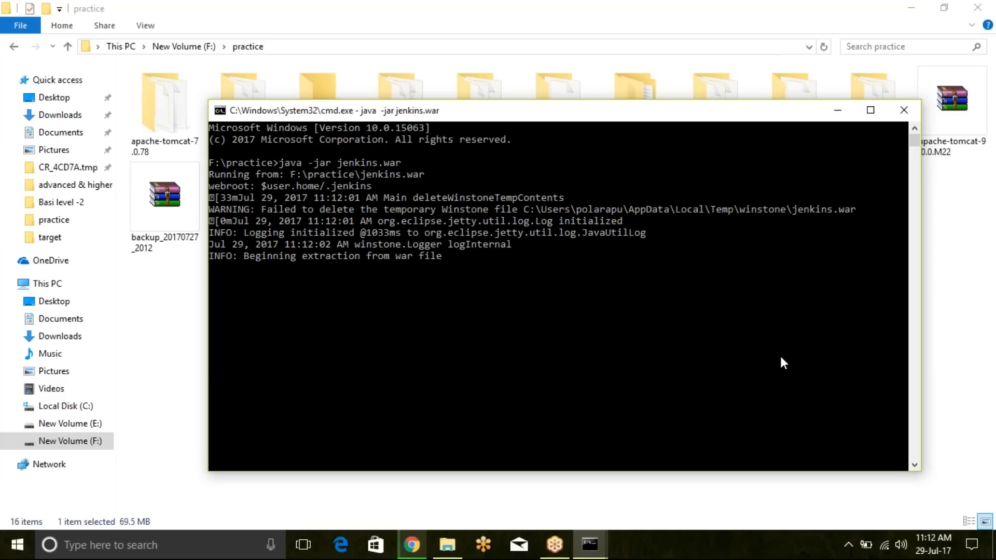
{"action": "left_click", "coordinate": [981, 520]}
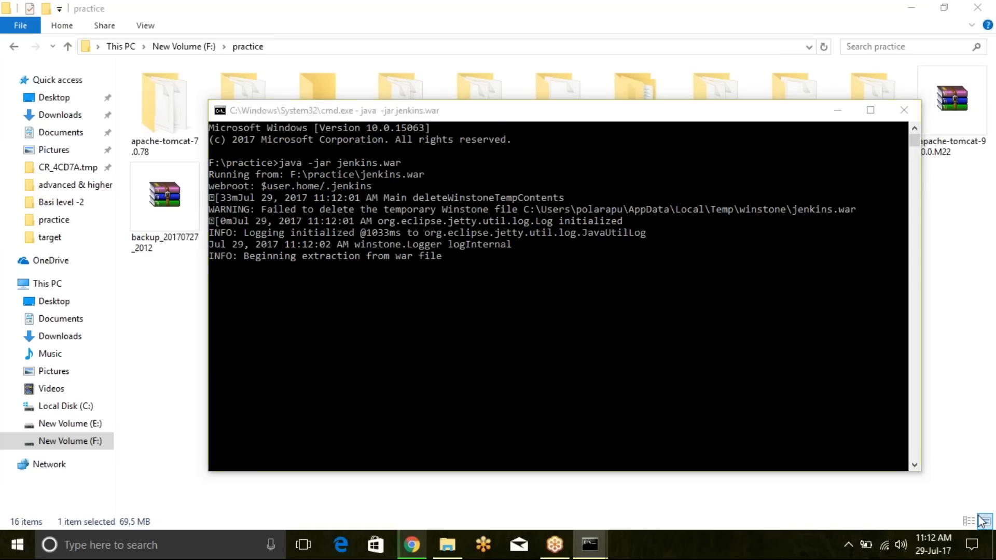
{"action": "left_click", "coordinate": [584, 357]}
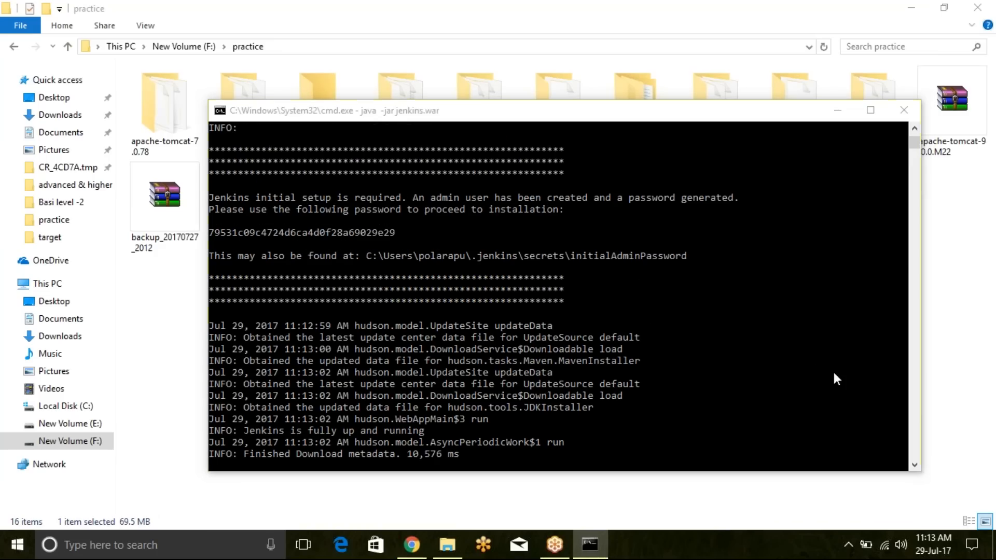
- Examine the Jenkins startup log in the console and highlight the generated initial administrator password
{"action": "left_click", "coordinate": [863, 136]}
{"action": "left_click", "coordinate": [590, 385]}
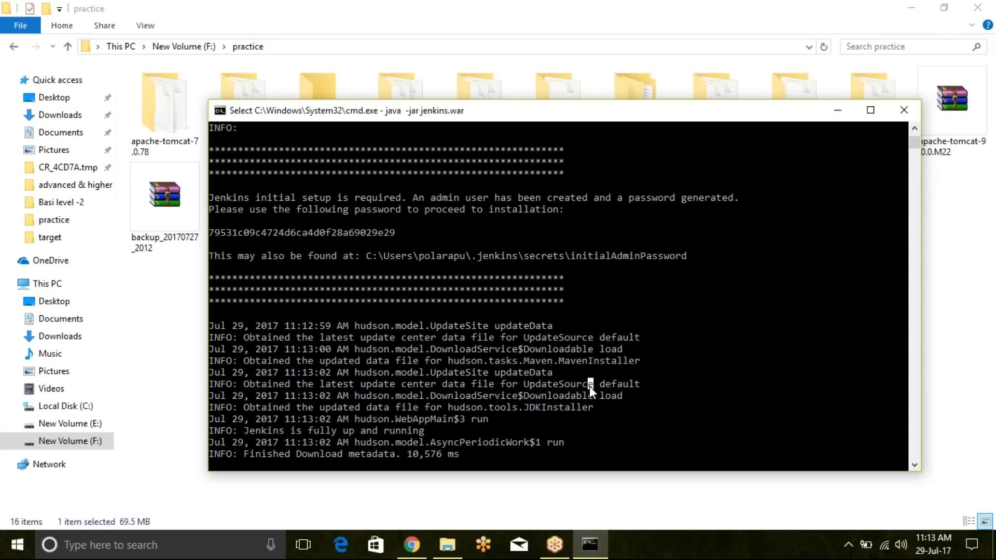
{"action": "key", "text": "Escape"}
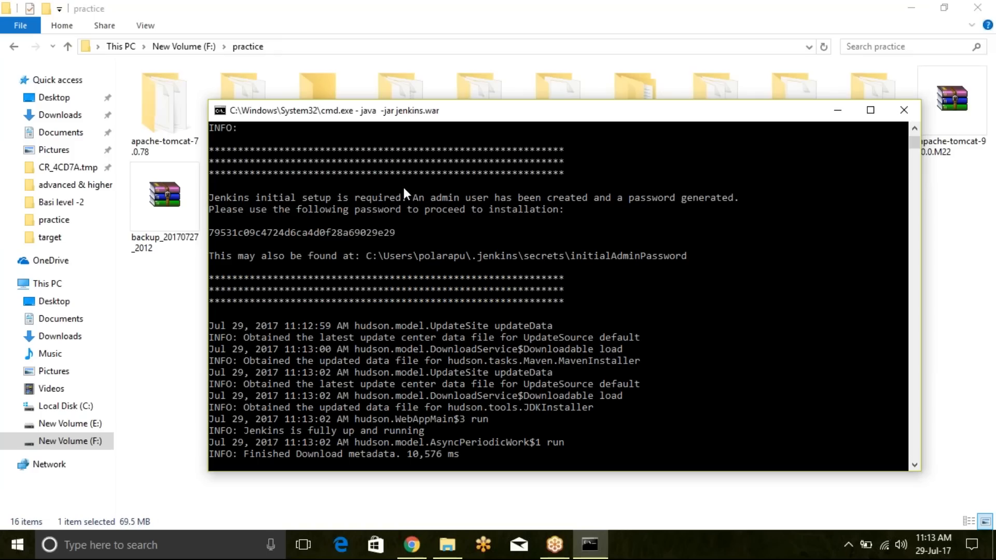
{"action": "left_click_drag", "start_coordinate": [226, 232], "coordinate": [390, 228]}
{"action": "left_click", "coordinate": [520, 244]}
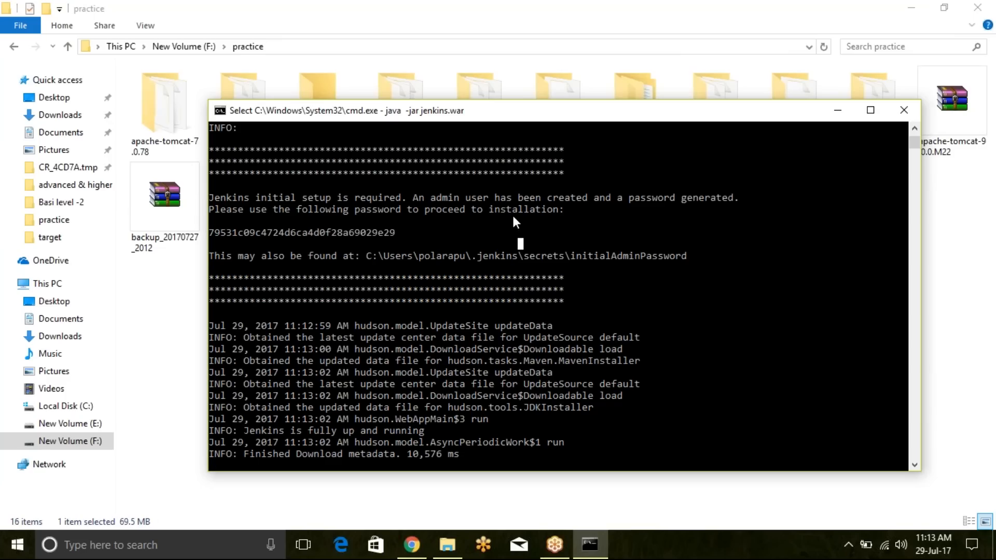
- Switch to Chrome and load the Jenkins page at localhost:8080
{"action": "left_click", "coordinate": [413, 543]}
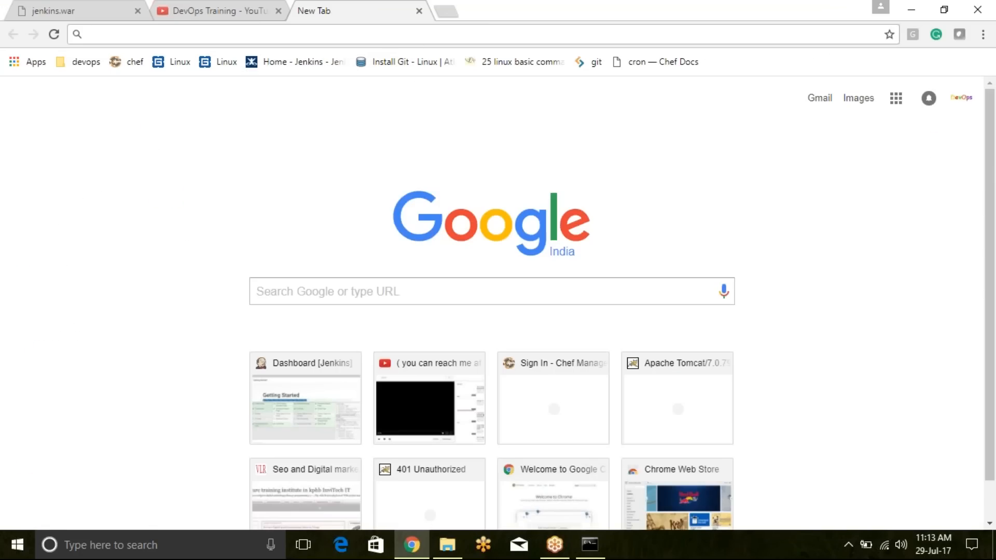
{"action": "type", "text": "localhost:8080"}
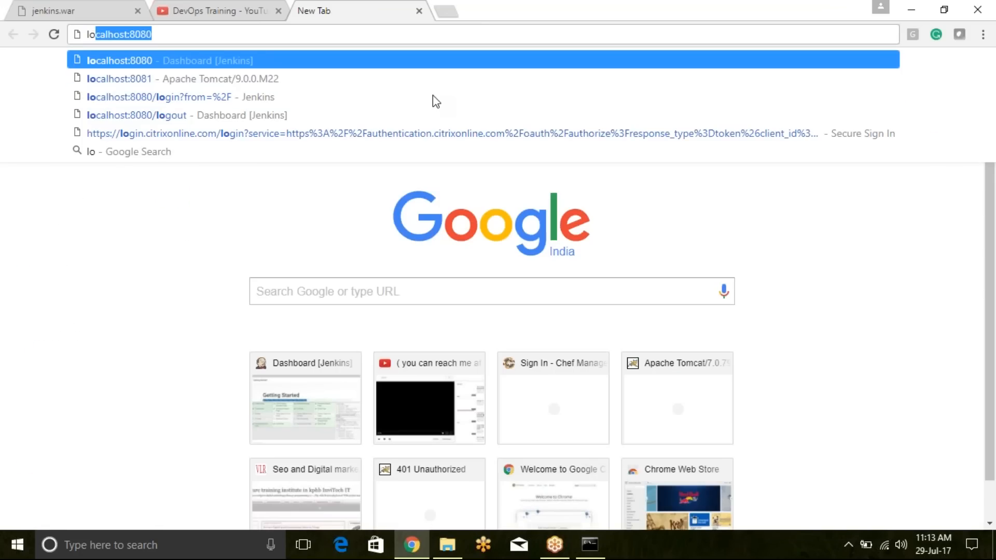
{"action": "key", "text": "Return"}
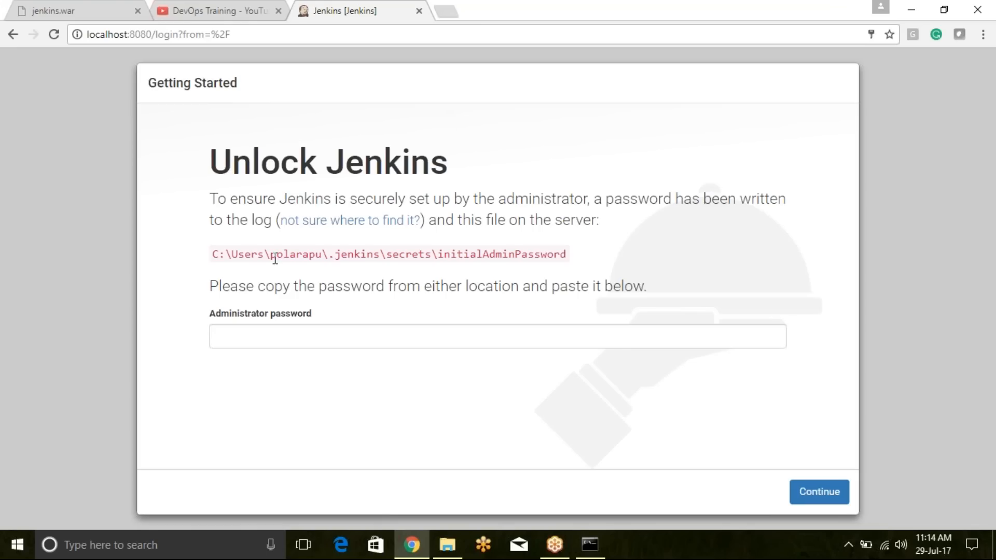
- Copy the .jenkins\secrets folder path from the Unlock Jenkins page and open that folder in File Explorer
{"action": "left_click_drag", "start_coordinate": [212, 255], "coordinate": [432, 260]}
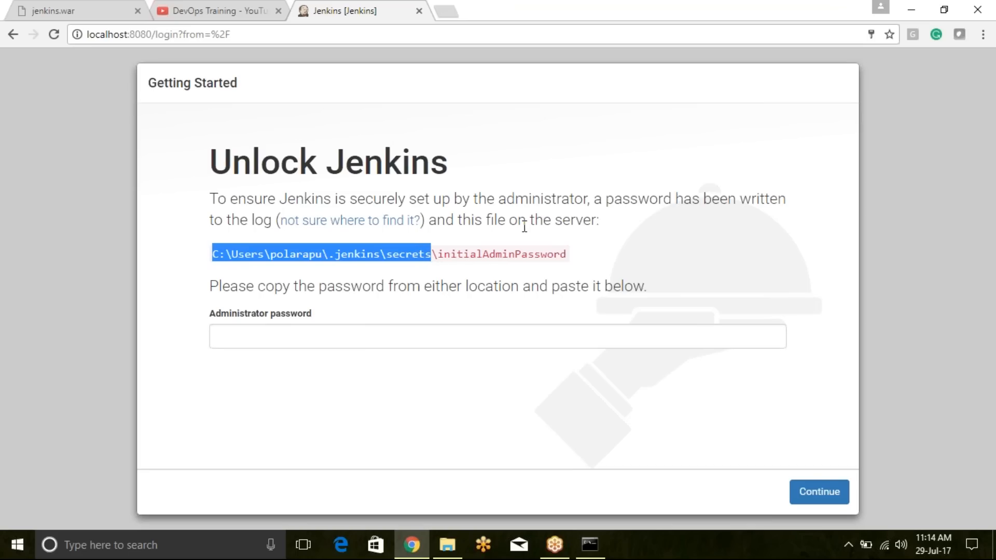
{"action": "left_click", "coordinate": [590, 544]}
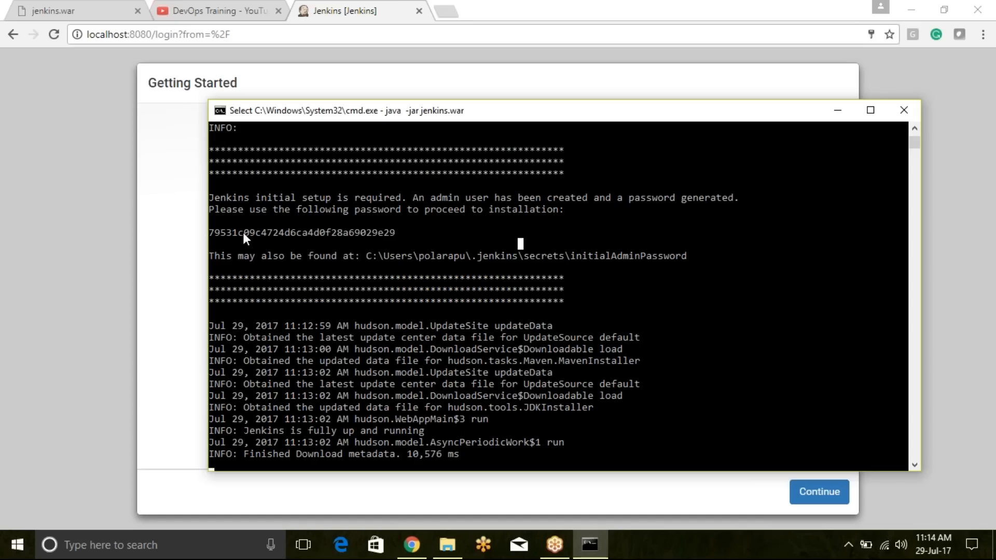
{"action": "left_click", "coordinate": [183, 251]}
{"action": "left_click_drag", "start_coordinate": [209, 257], "coordinate": [434, 263]}
{"action": "key", "text": "ctrl+c"}
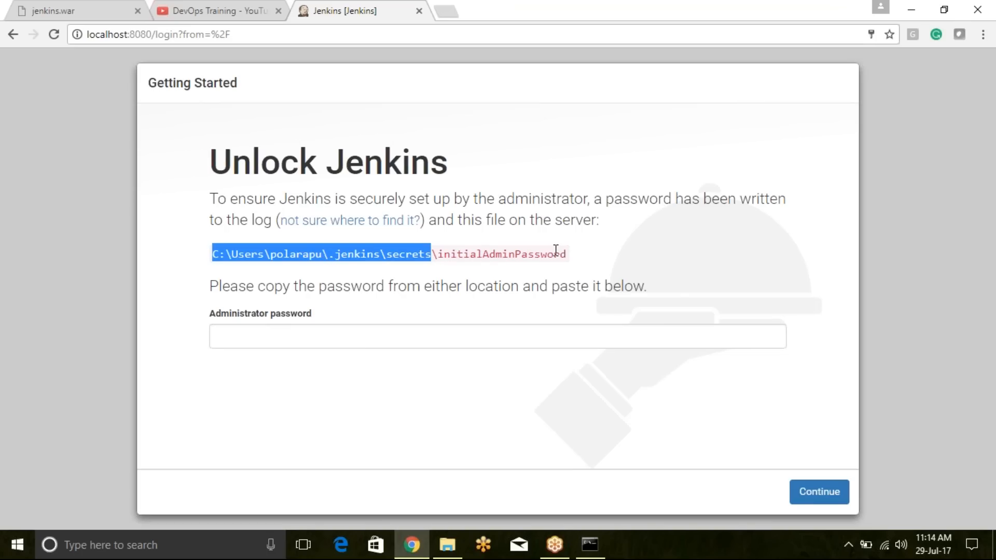
{"action": "left_click", "coordinate": [447, 544]}
{"action": "left_click", "coordinate": [400, 46]}
{"action": "key", "text": "ctrl+v"}
{"action": "key", "text": "Return"}
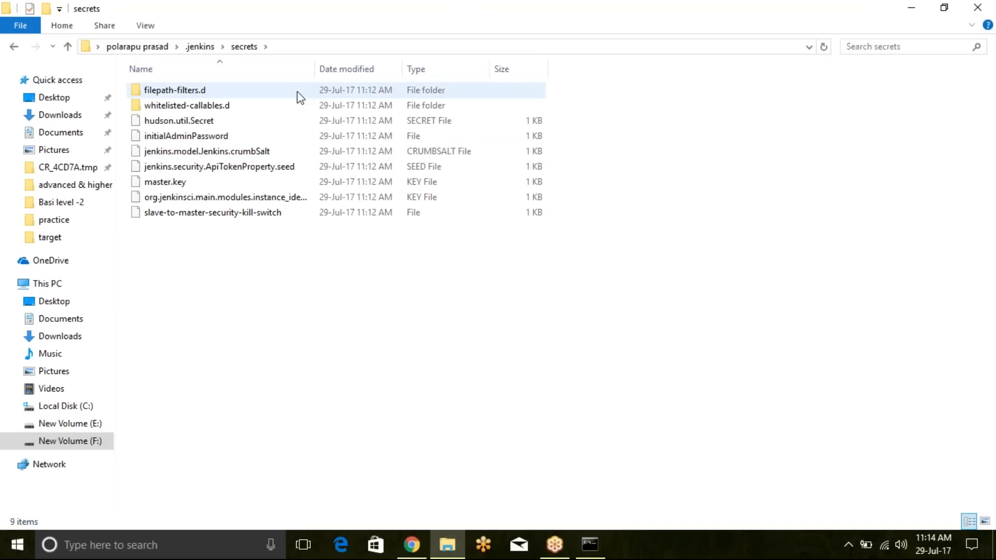
- Open the initialAdminPassword file in Notepad++ and copy the password line
{"action": "left_click", "coordinate": [226, 138]}
{"action": "right_click", "coordinate": [225, 138]}
{"action": "left_click", "coordinate": [251, 160]}
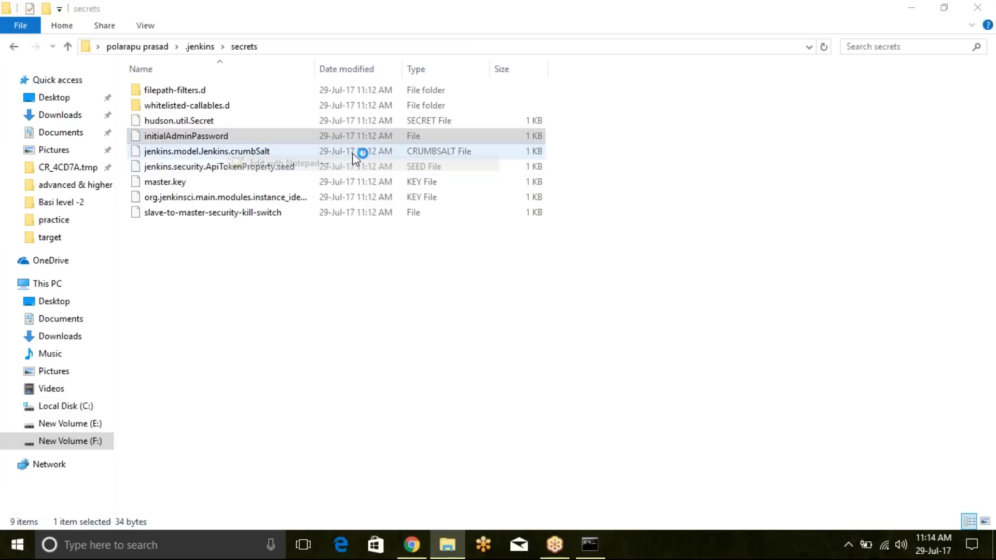
{"action": "left_click", "coordinate": [233, 76]}
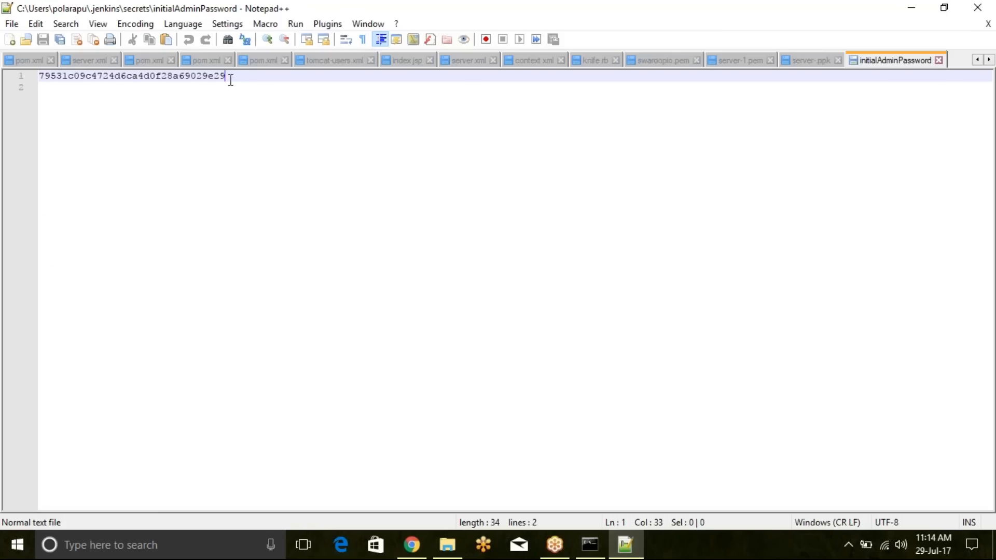
{"action": "triple_click", "coordinate": [234, 76]}
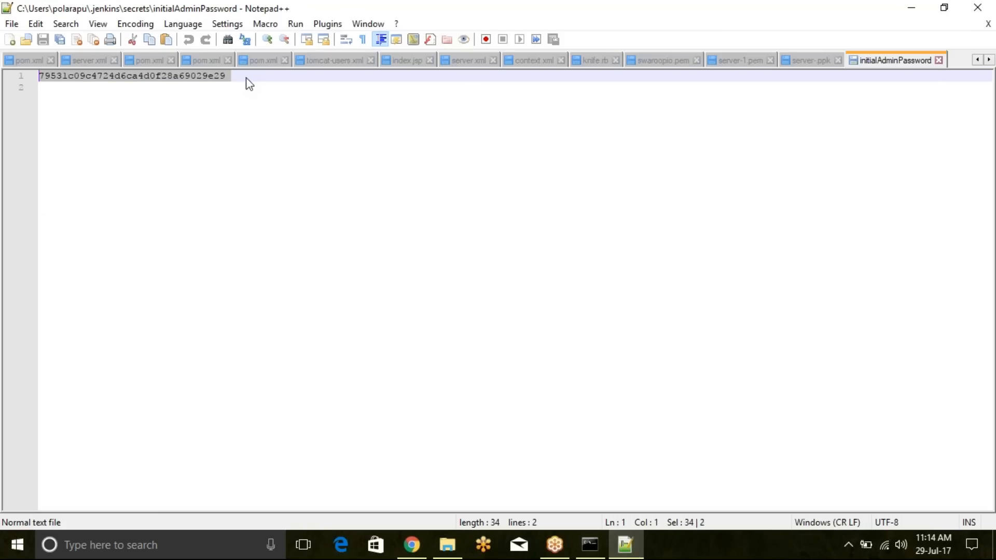
- Return to Chrome, paste the copied password into the Administrator password field and continue to the Customize Jenkins page
{"action": "left_click", "coordinate": [412, 544]}
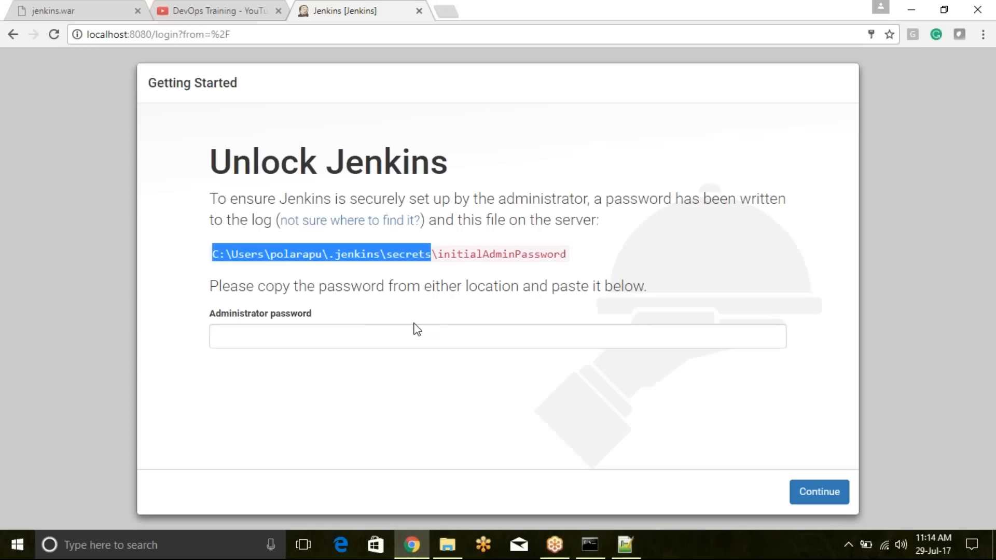
{"action": "left_click", "coordinate": [407, 345]}
{"action": "key", "text": "ctrl+v"}
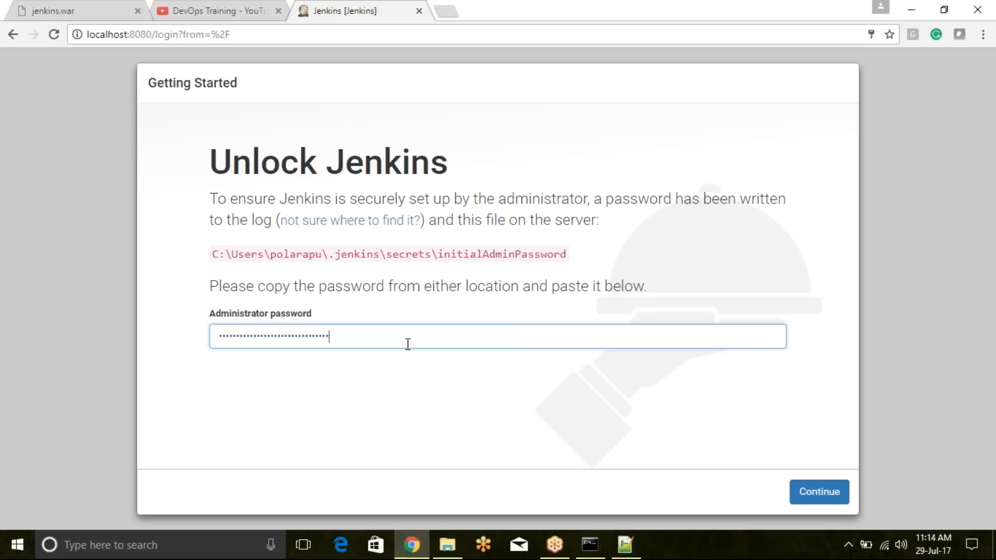
{"action": "left_click", "coordinate": [806, 499]}
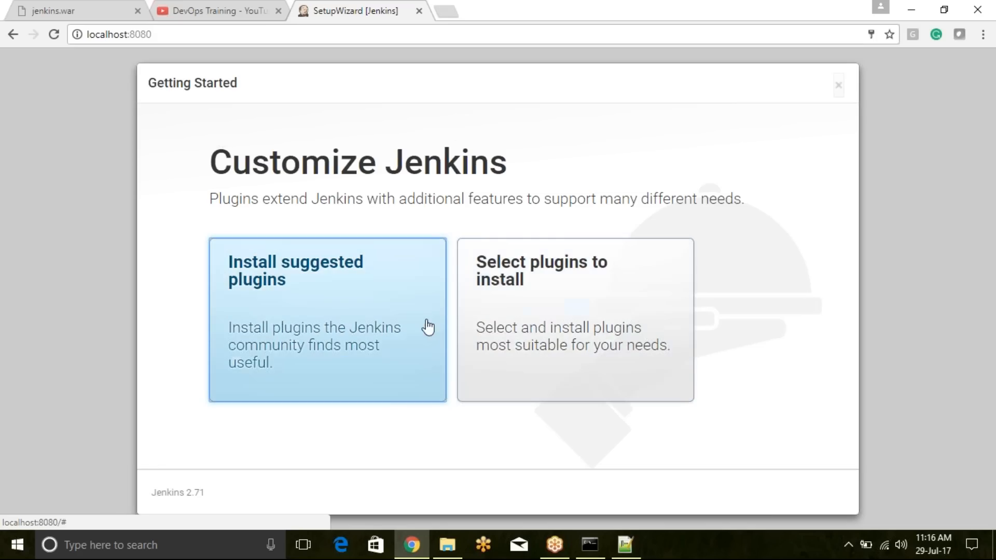
- Install the suggested plugins for Jenkins
{"action": "left_click", "coordinate": [347, 328]}
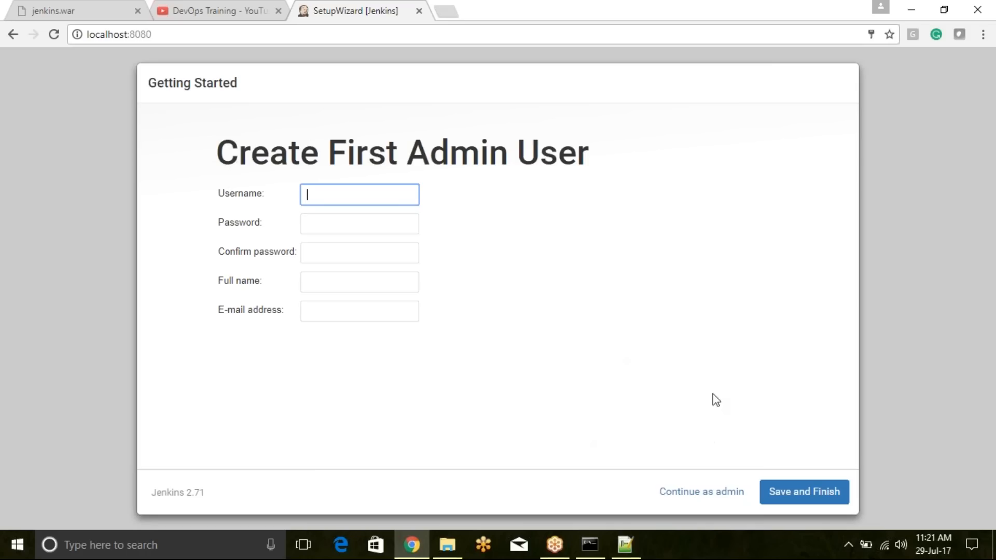
- Fill in the username for the first admin user, and enter and confirm the account password
{"action": "key", "text": "Down"}
{"action": "key", "text": "Down"}
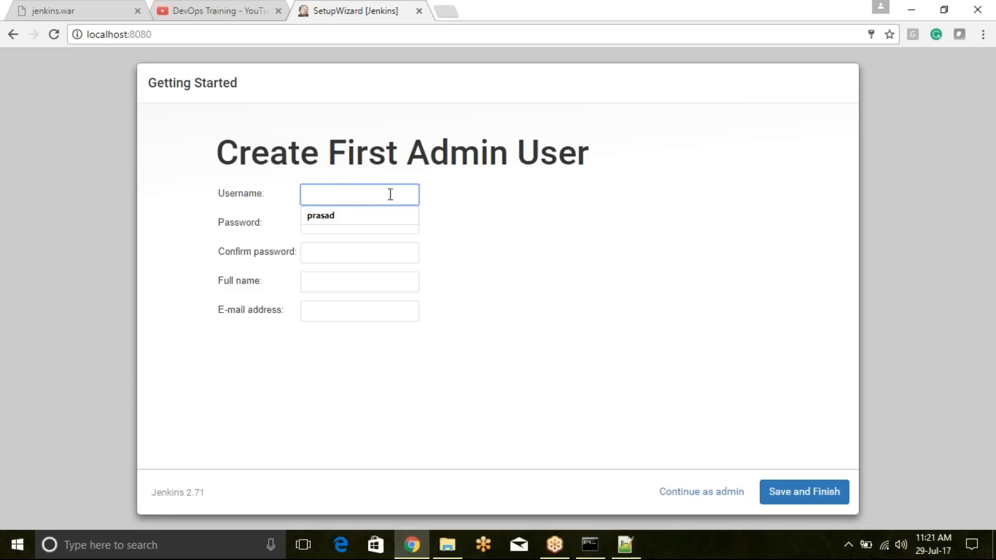
{"action": "key", "text": "Tab"}
{"action": "type", "text": "••••••"}
{"action": "key", "text": "Tab"}
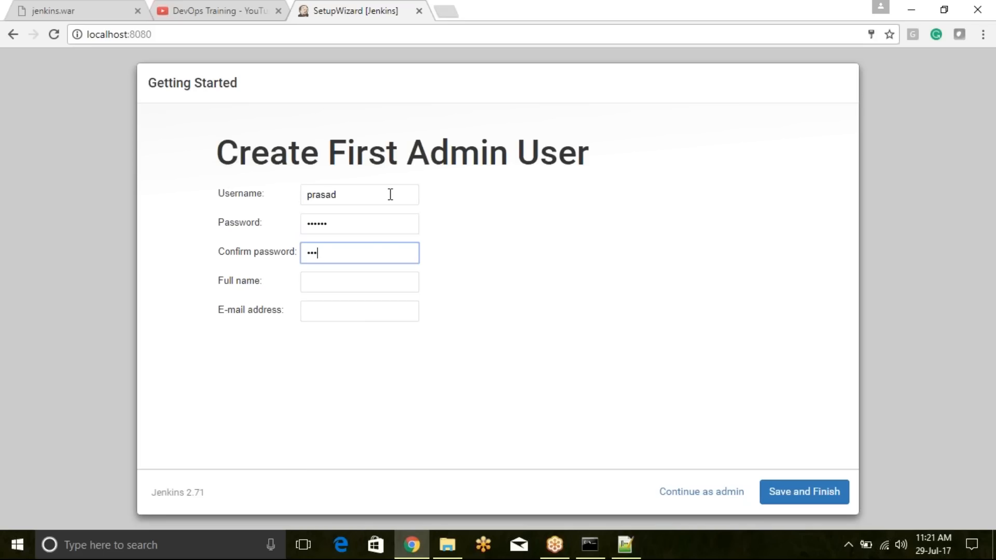
{"action": "key", "text": "Tab"}
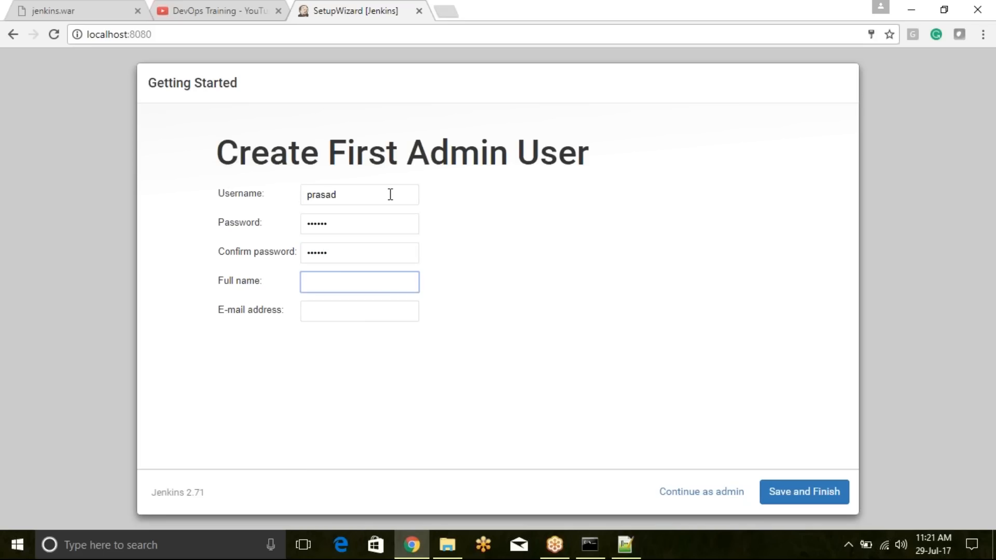
- Fill in the admin user's full name and e-mail address
{"action": "key", "text": "Tab"}
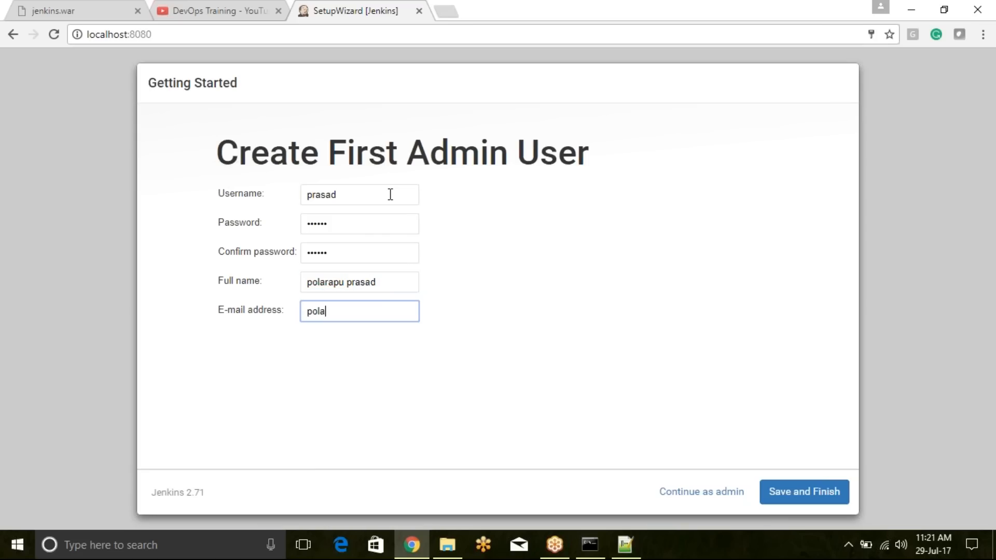
{"action": "key", "text": "BackSpace"}
{"action": "key", "text": "BackSpace"}
{"action": "key", "text": "BackSpace"}
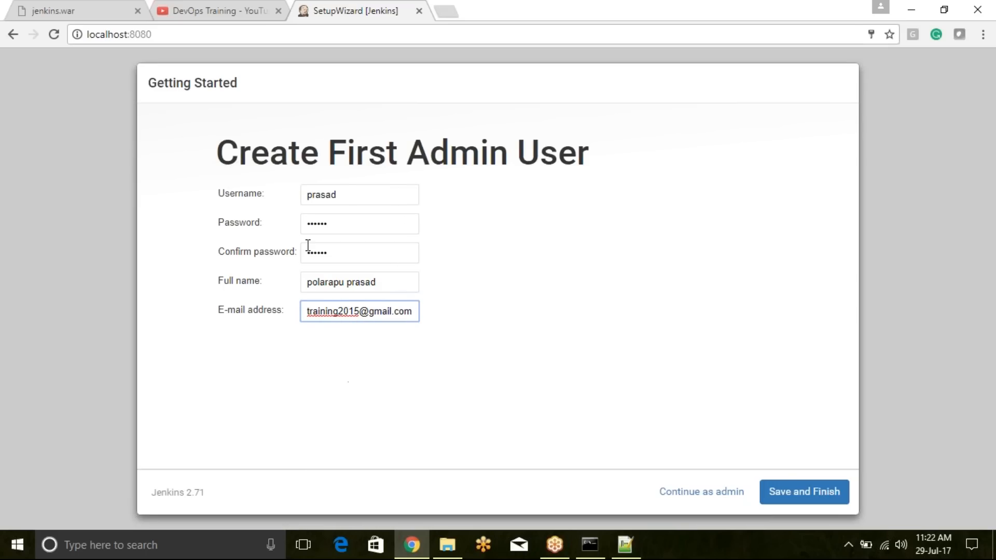
- Recheck the username entry, and save the first admin user to finish the account setup
{"action": "left_click_drag", "start_coordinate": [345, 195], "coordinate": [303, 190]}
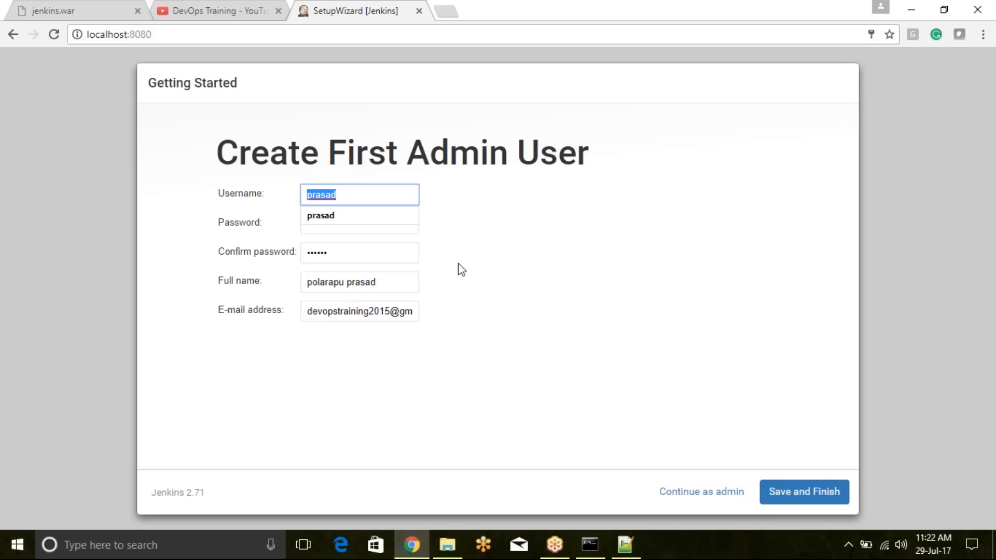
{"action": "key", "text": "Down"}
{"action": "key", "text": "Return"}
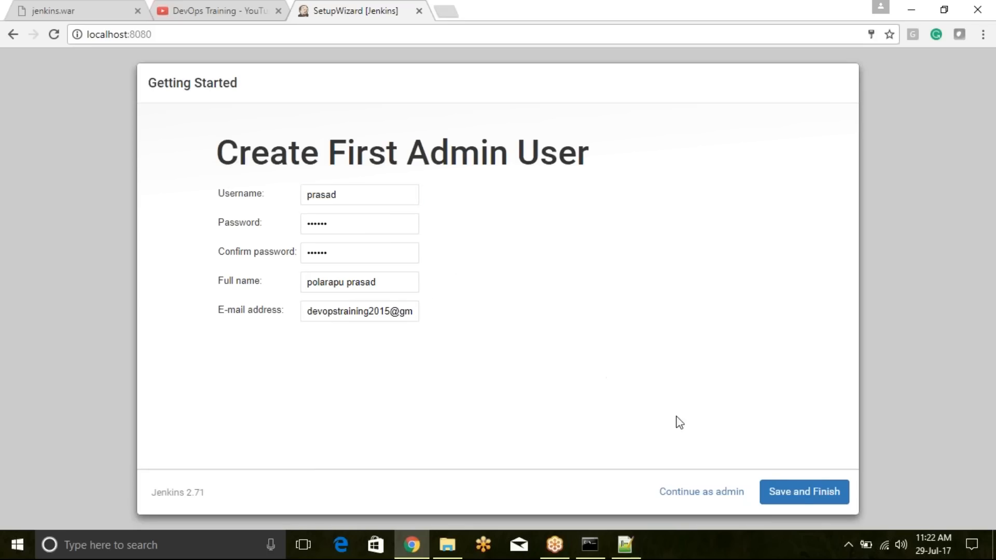
{"action": "left_click", "coordinate": [796, 490]}
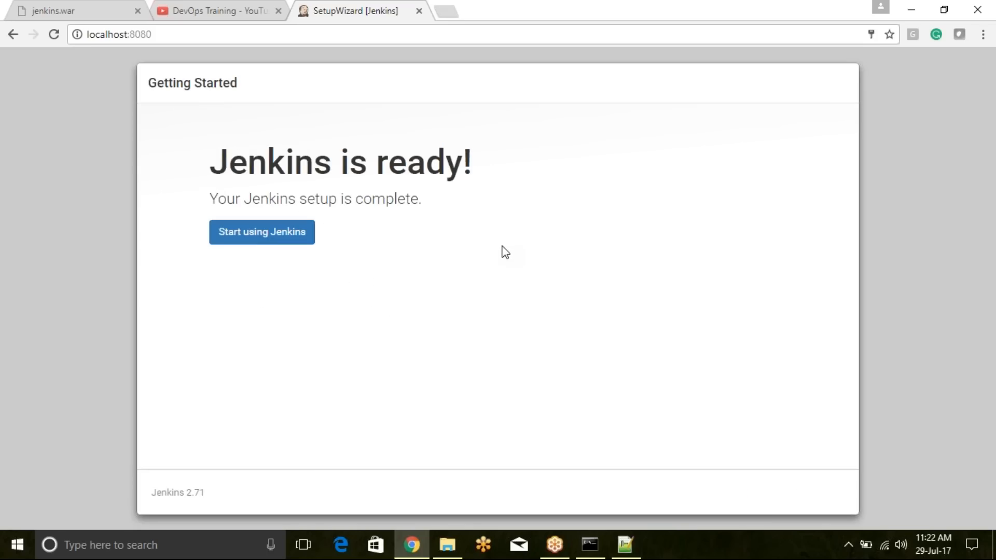
- Start using Jenkins from the setup completion page to open the dashboard
{"action": "left_click_drag", "start_coordinate": [218, 159], "coordinate": [473, 165]}
{"action": "left_click", "coordinate": [317, 271]}
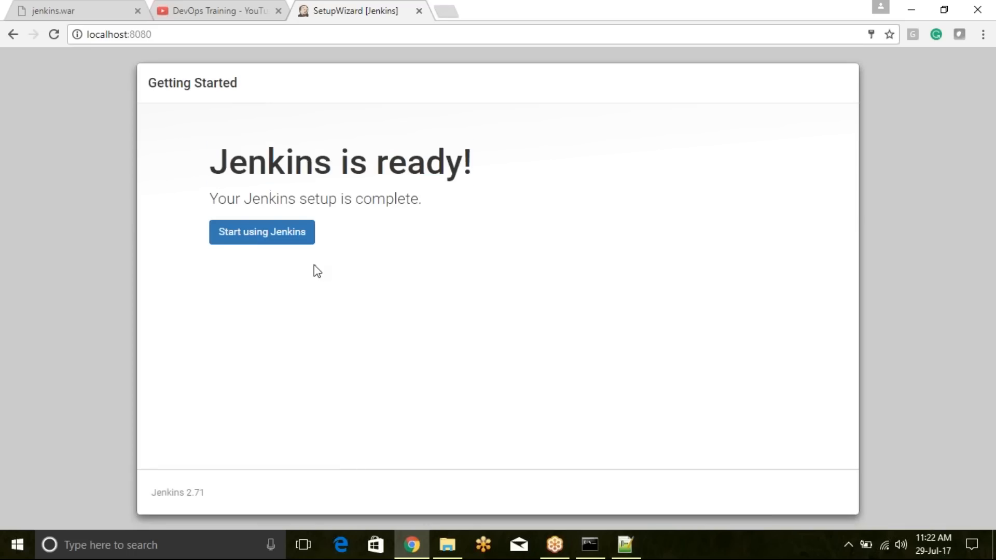
{"action": "left_click", "coordinate": [257, 239]}
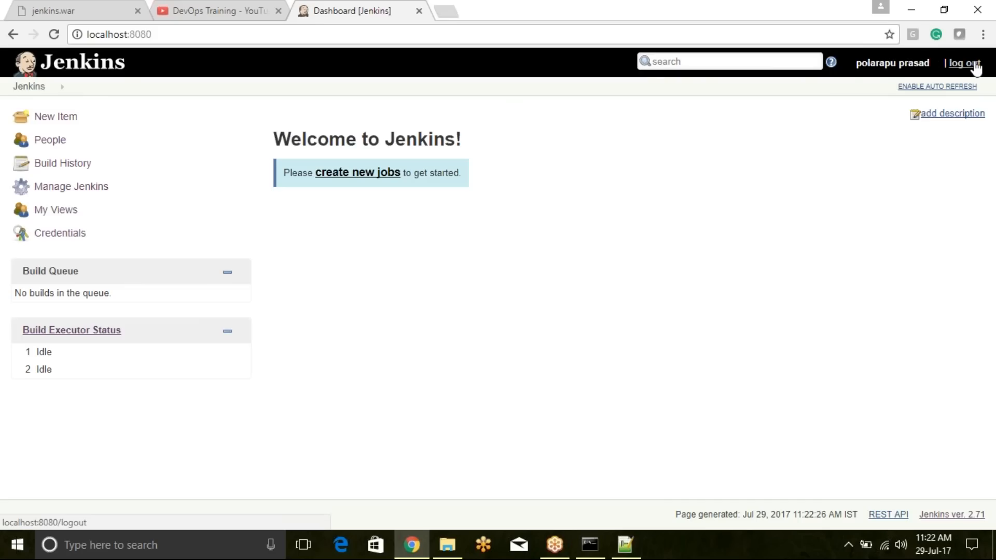
- Enable auto refresh on the Jenkins dashboard and disable it again
{"action": "left_click", "coordinate": [940, 87]}
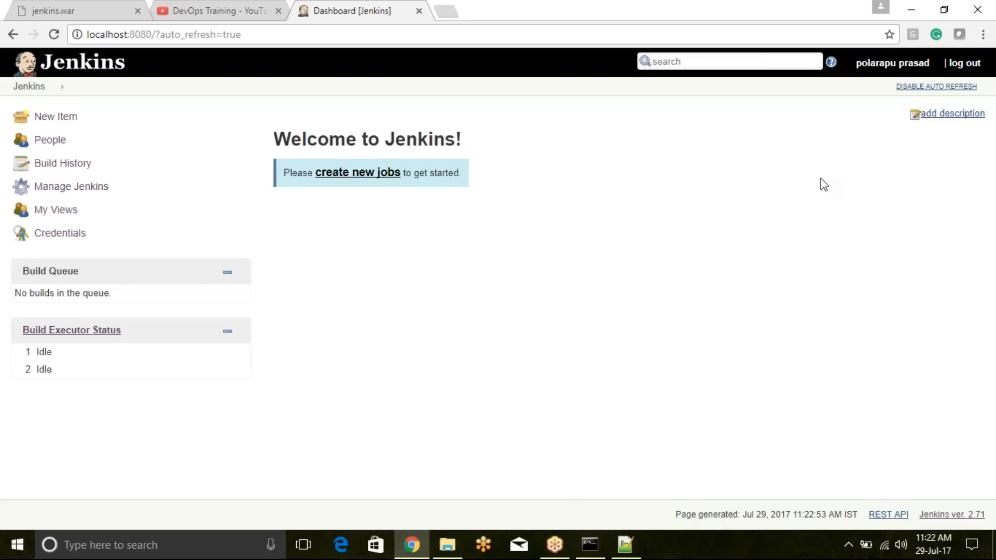
{"action": "left_click", "coordinate": [948, 89]}
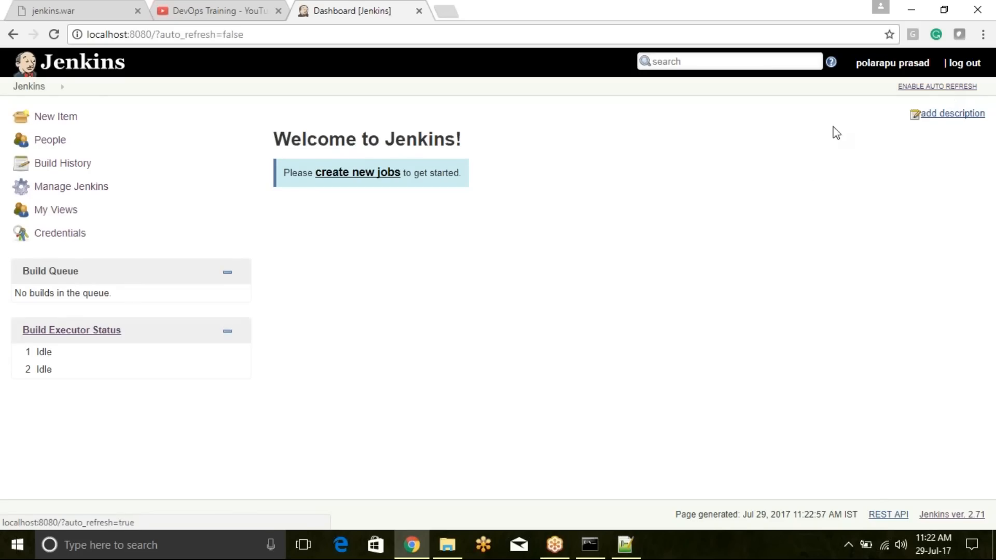
{"action": "left_click_drag", "start_coordinate": [251, 119], "coordinate": [482, 157]}
{"action": "left_click", "coordinate": [493, 205]}
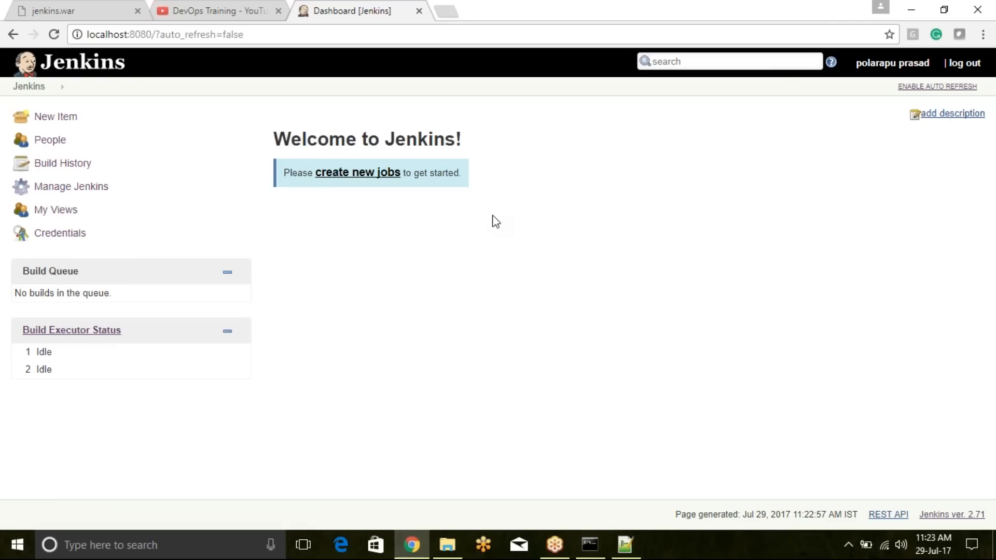
- Look through the uploaded videos on the DevOps Training YouTube channel and return to the Jenkins dashboard
{"action": "left_click", "coordinate": [246, 8]}
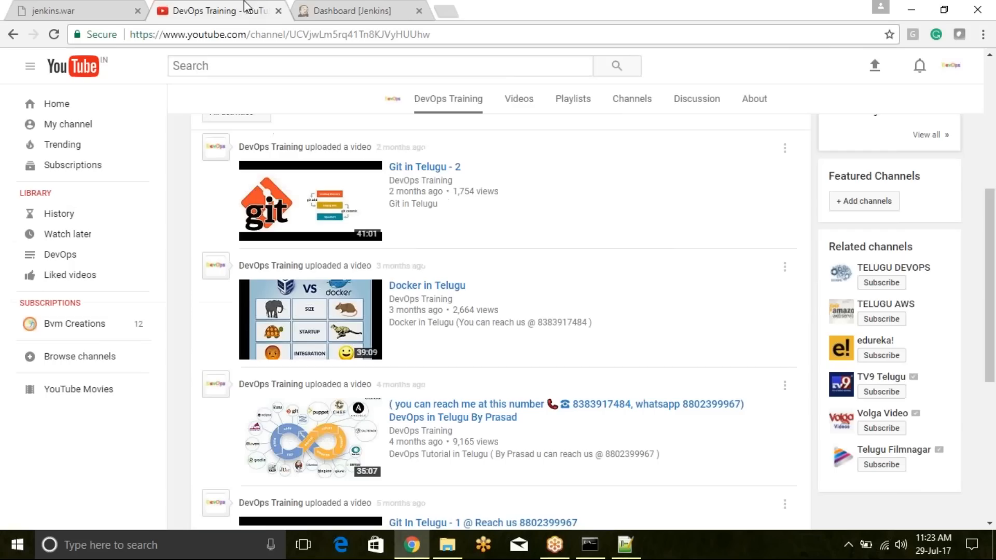
{"action": "scroll", "coordinate": [500, 343], "scroll_direction": "up", "scroll_amount": 1}
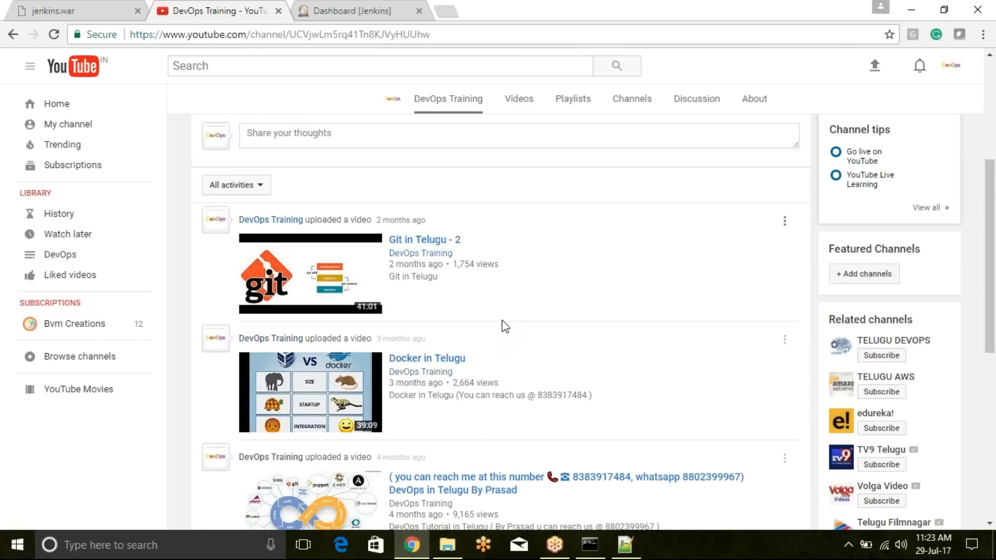
{"action": "scroll", "coordinate": [501, 329], "scroll_direction": "down", "scroll_amount": 2}
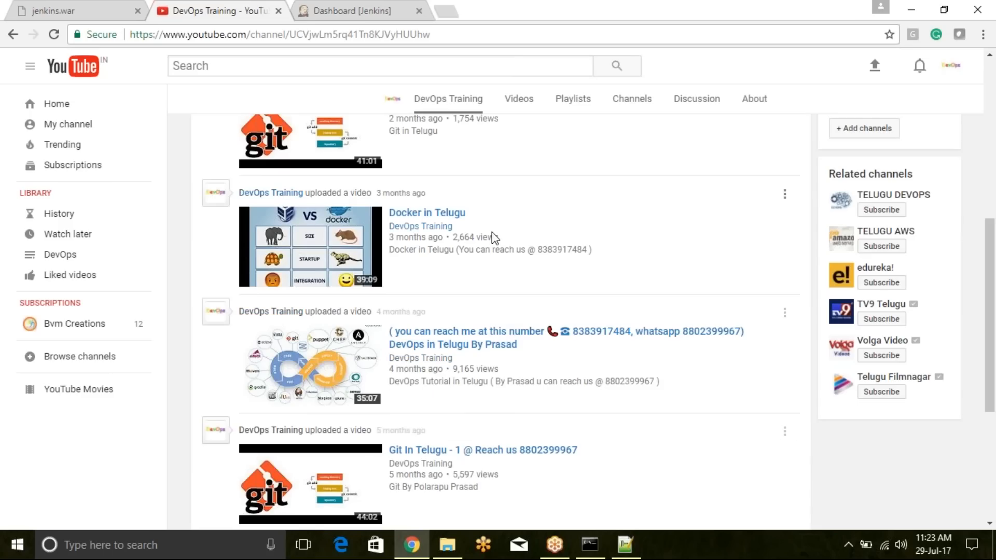
{"action": "scroll", "coordinate": [584, 310], "scroll_direction": "down", "scroll_amount": 5}
{"action": "left_click", "coordinate": [367, 13]}
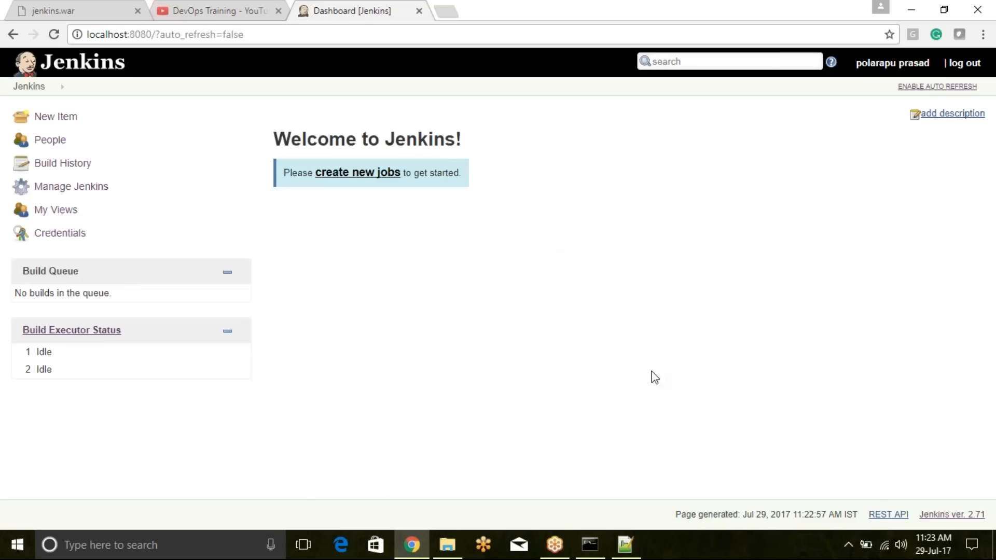
{"action": "left_click", "coordinate": [977, 518]}
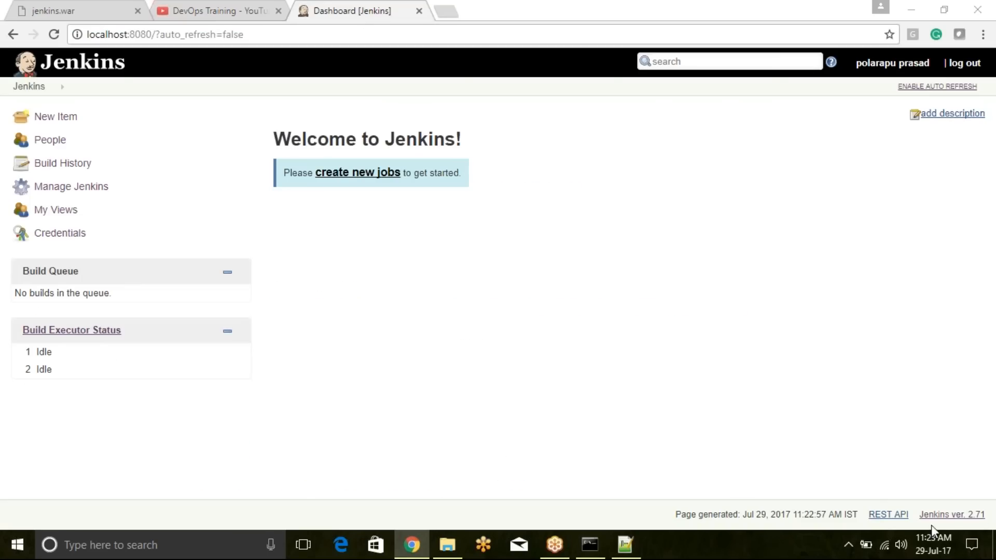